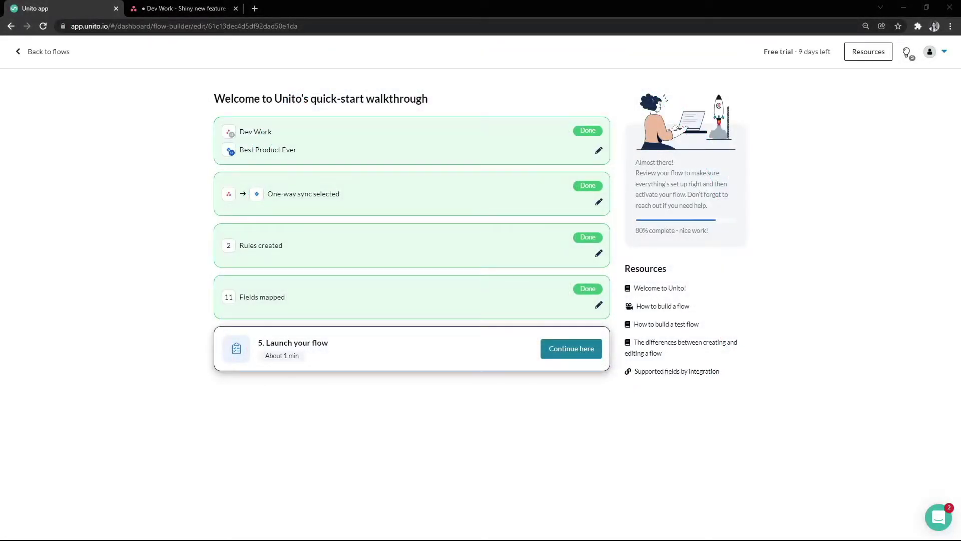
Rename the flow to '[dev] Marketing Requests Flow' in the launch confirmation
left_click(549, 355)
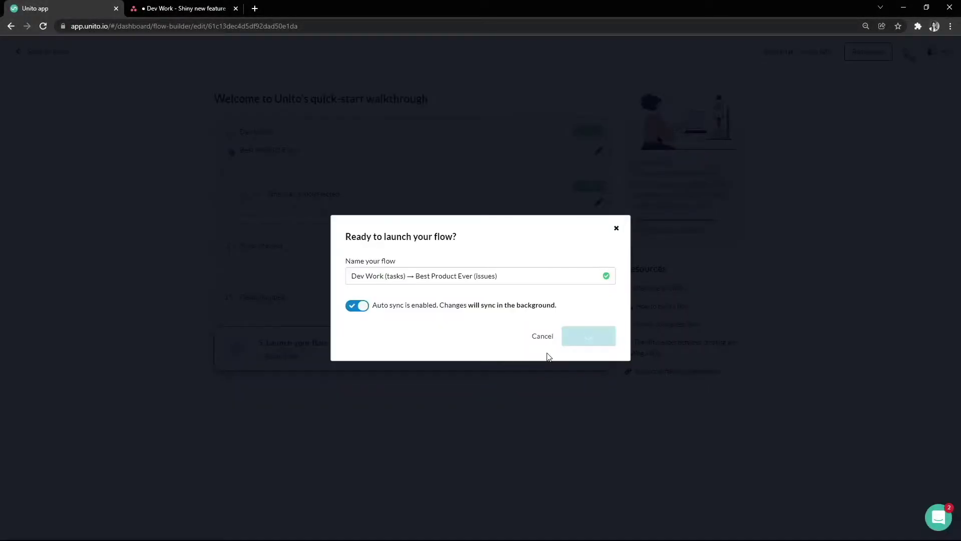
left_click(522, 279)
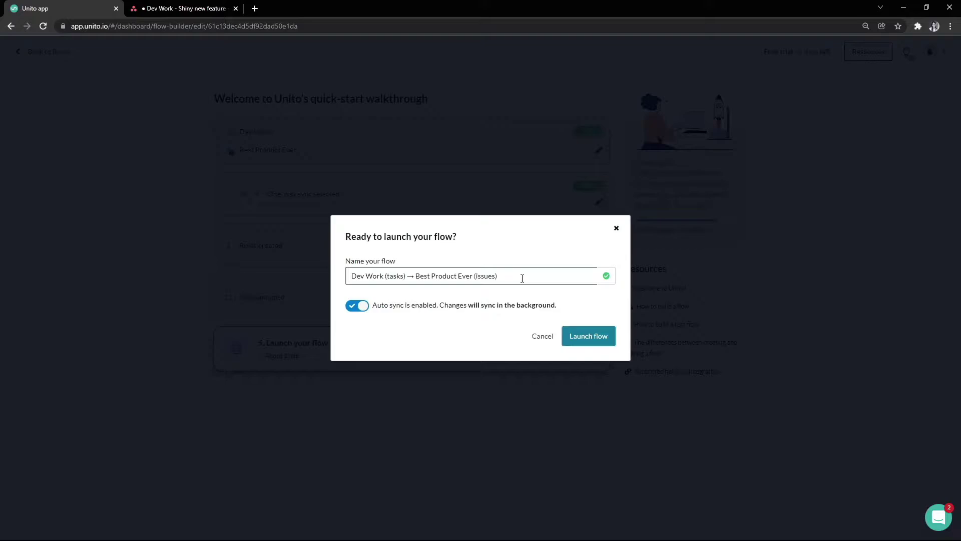
key("ctrl+a")
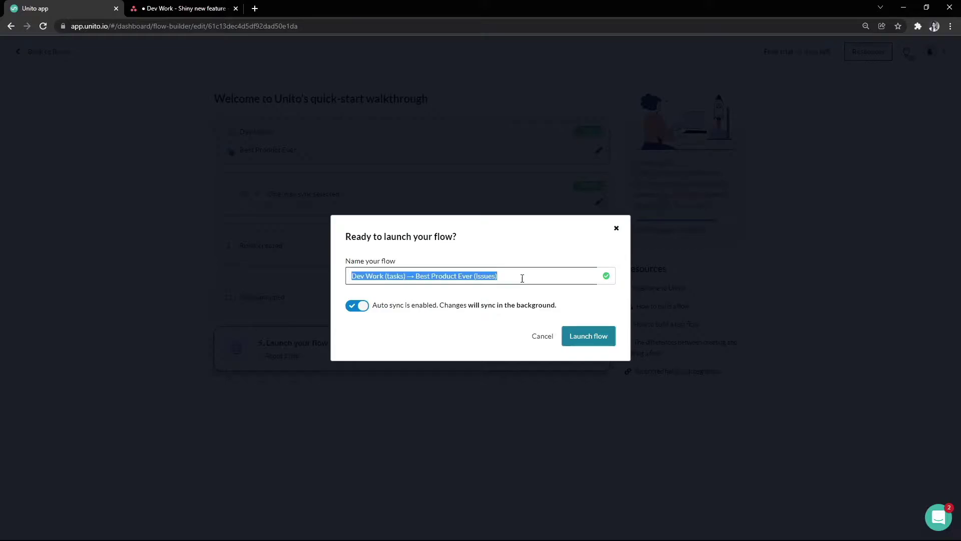
type("[dev] Marketing Requests Flow")
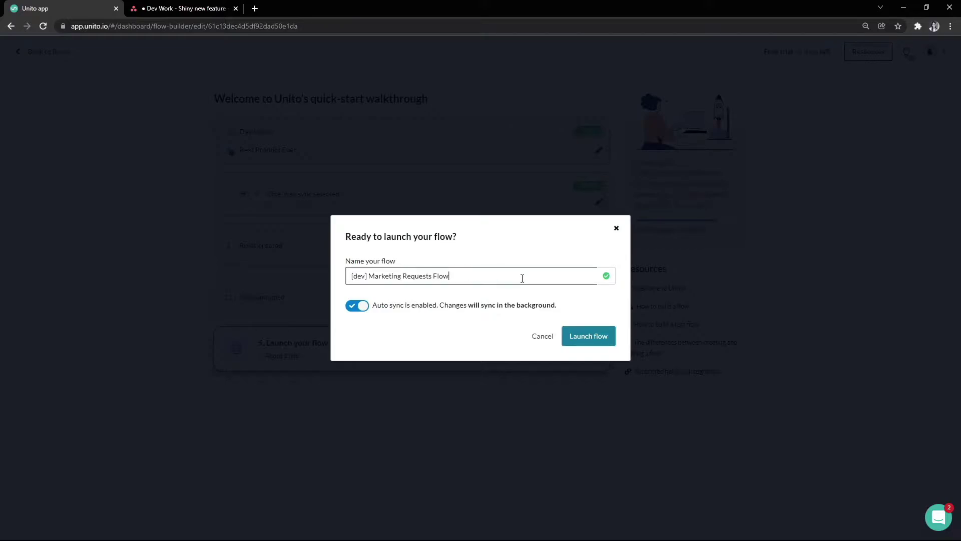
Toggle Auto sync off and back on, then launch the flow
left_click(361, 313)
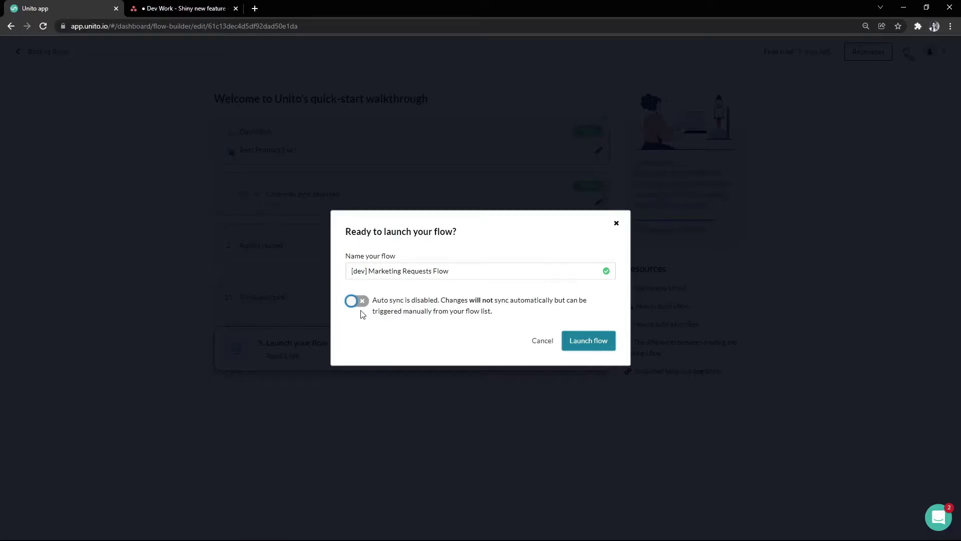
left_click(358, 300)
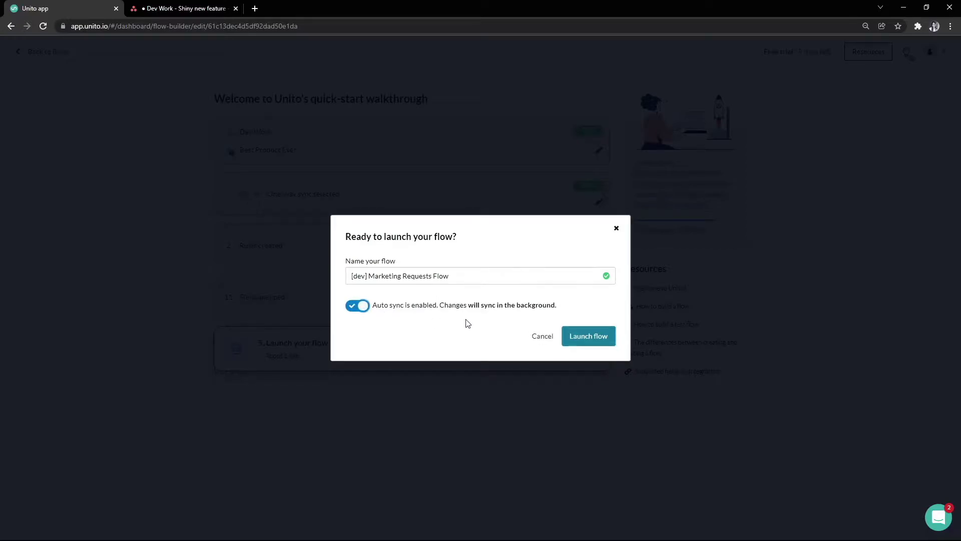
left_click(588, 345)
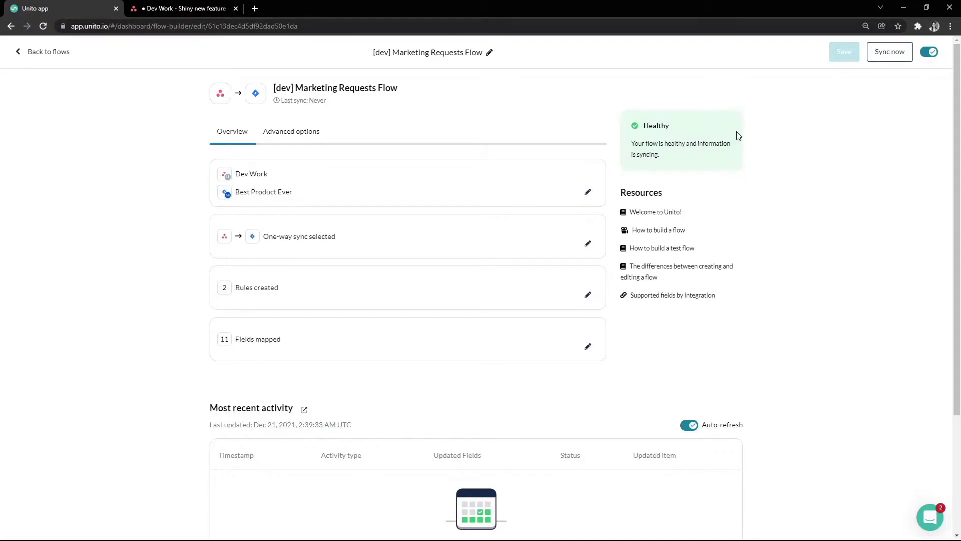
Scroll to Most recent activity, which notes only new tasks or issues will sync
scroll(738, 136, "down", 3)
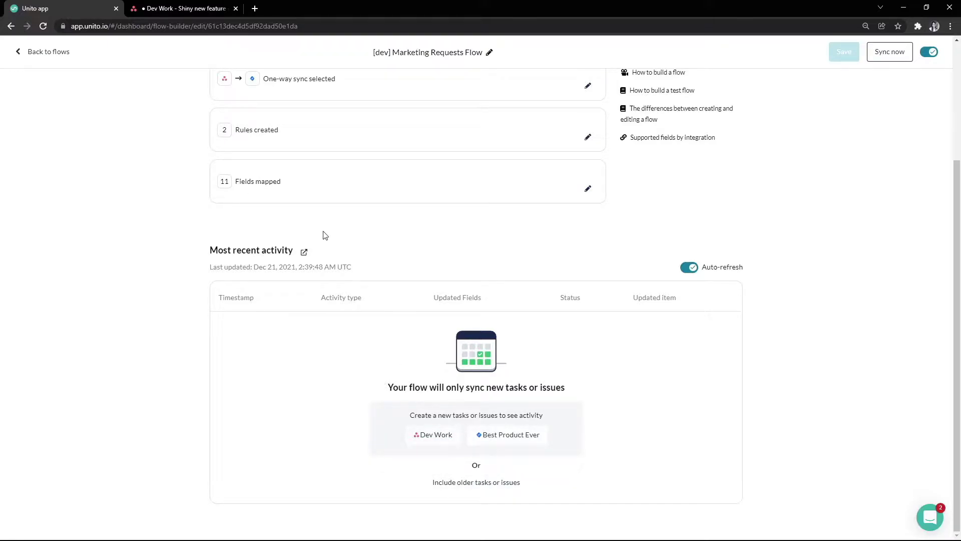
On the Asana Dev Work board, add 'Test task #1' to New tickets with High priority
left_click(173, 9)
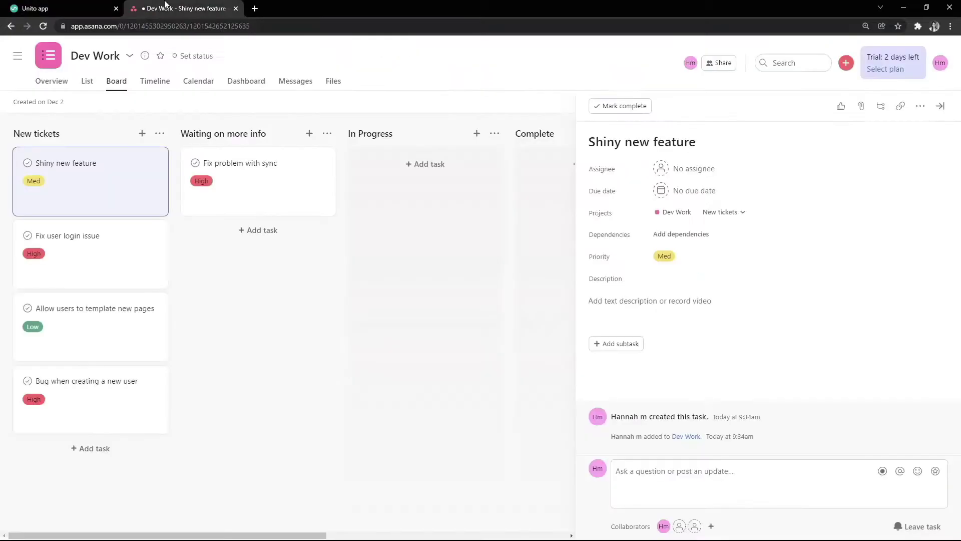
left_click(142, 134)
type("T")
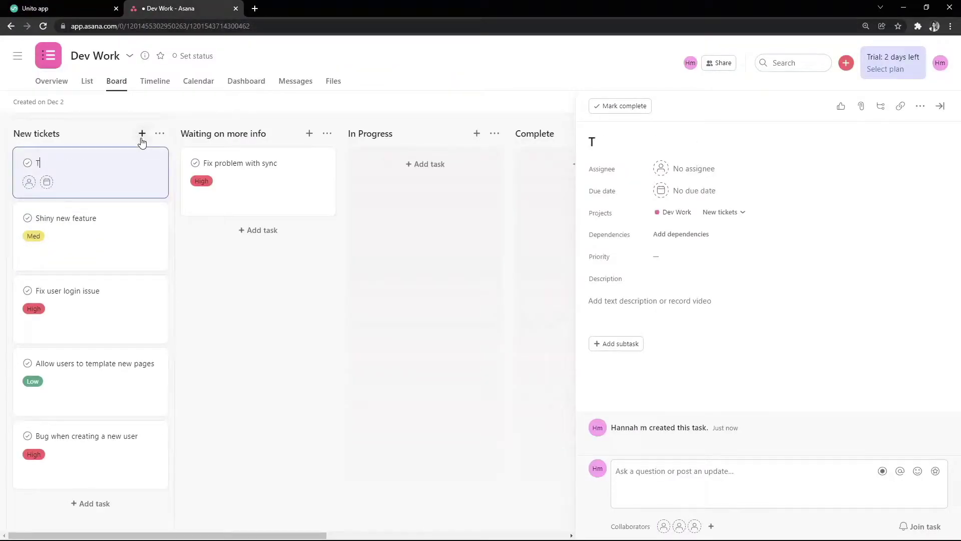
type("est task #")
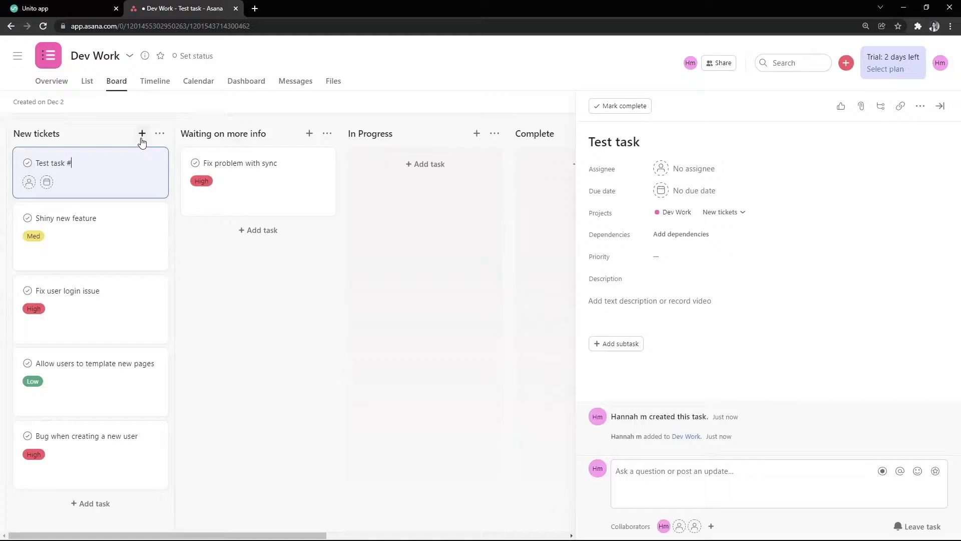
type("1")
left_click(677, 261)
left_click(673, 298)
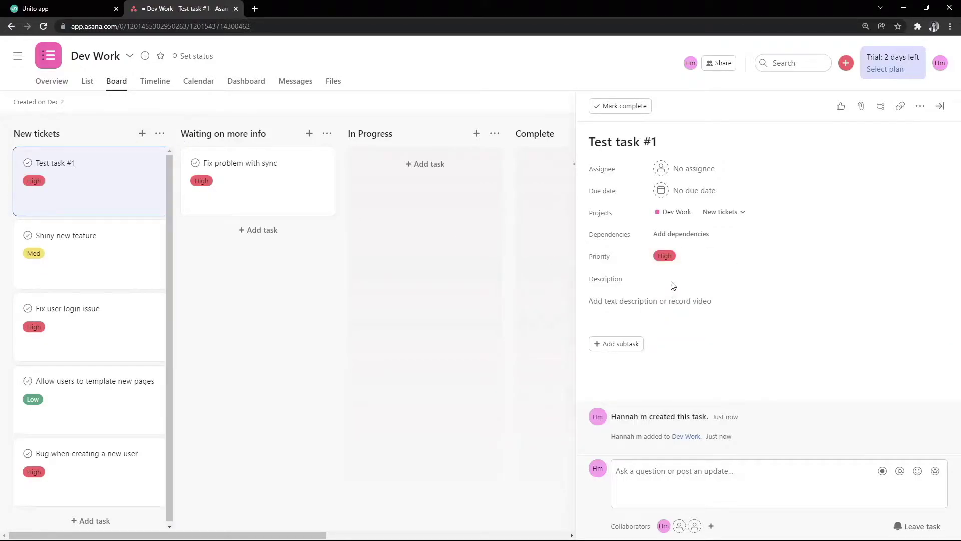
Give the task the description 'Test description' and the UI-UX tag, then return to Unito
left_click(673, 285)
type("T")
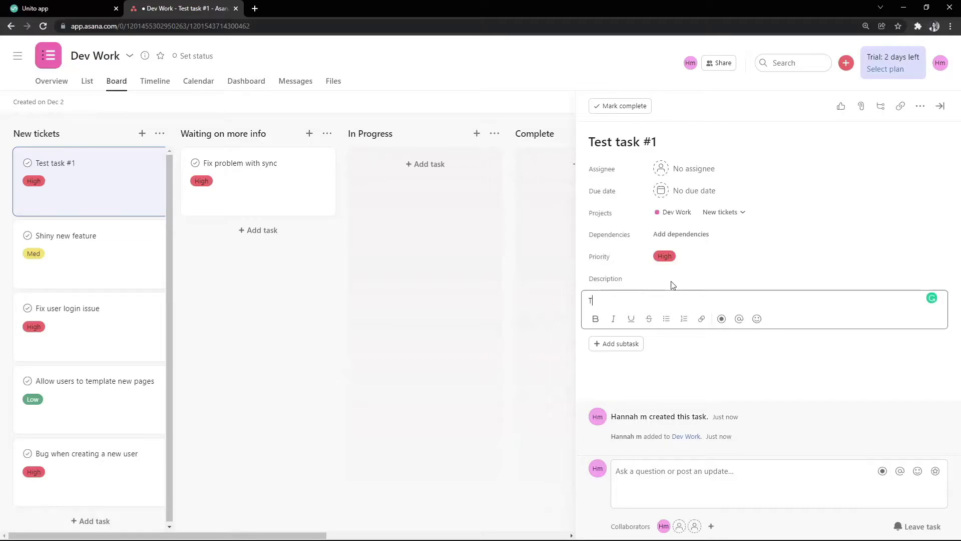
type("est description")
left_click(713, 366)
key("Tab")
key("t")
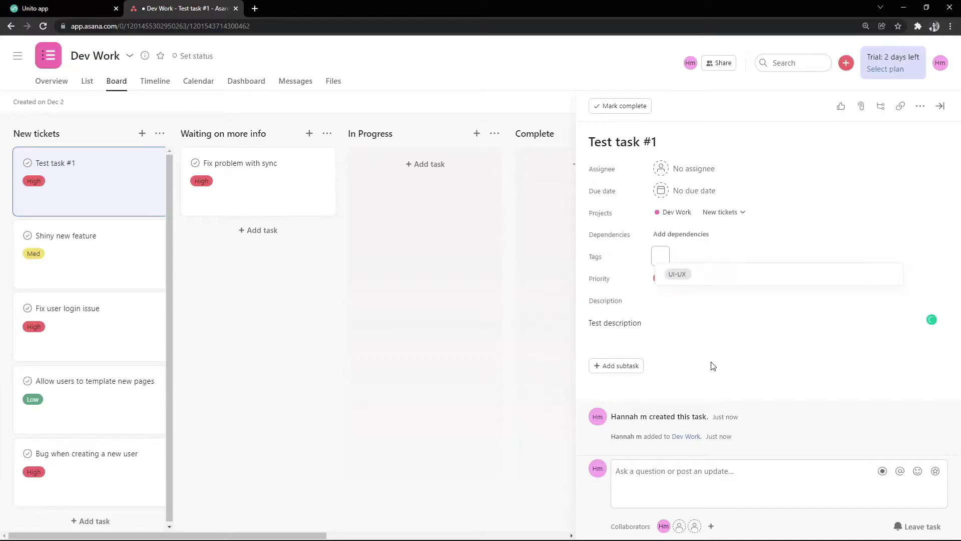
left_click(684, 280)
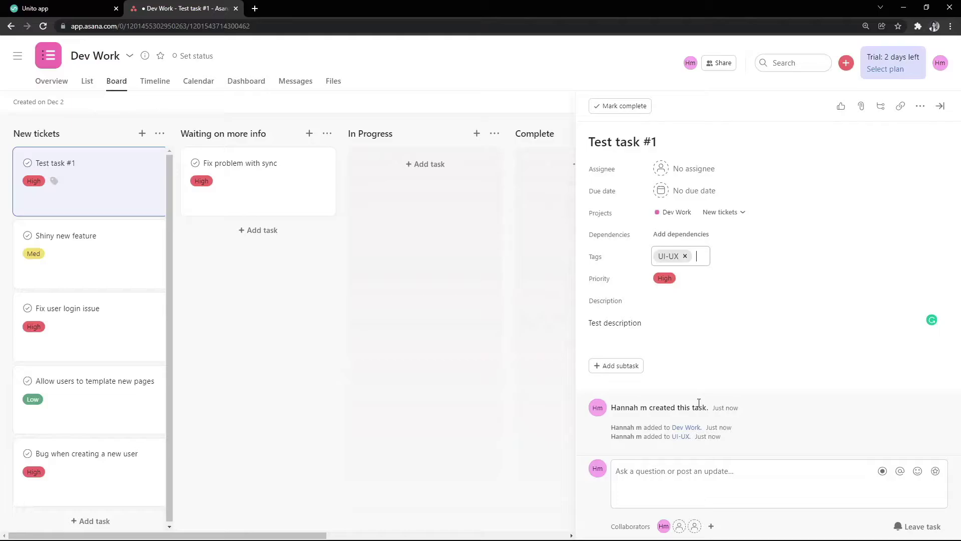
left_click(82, 8)
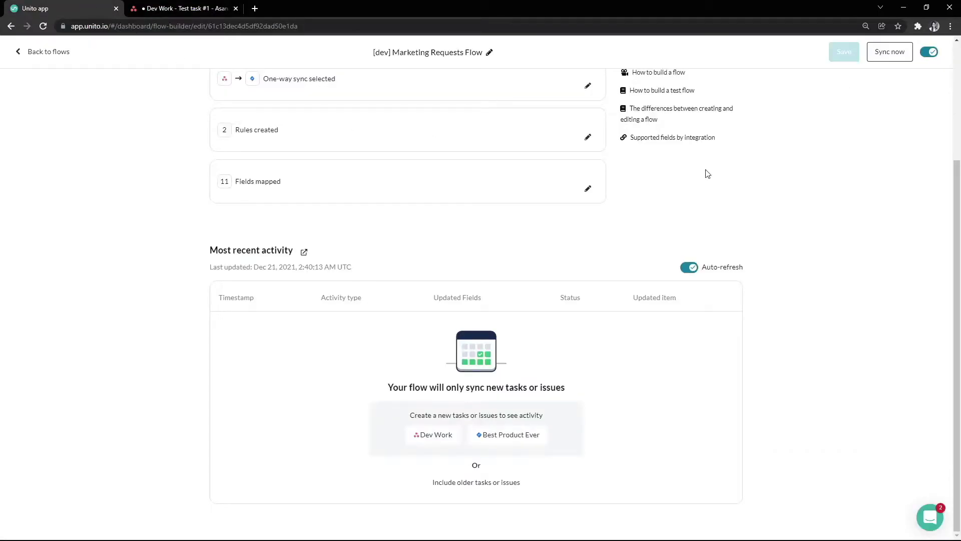
Run Sync now so Test task #1 is created in Jira as issue BPE-25
left_click(896, 52)
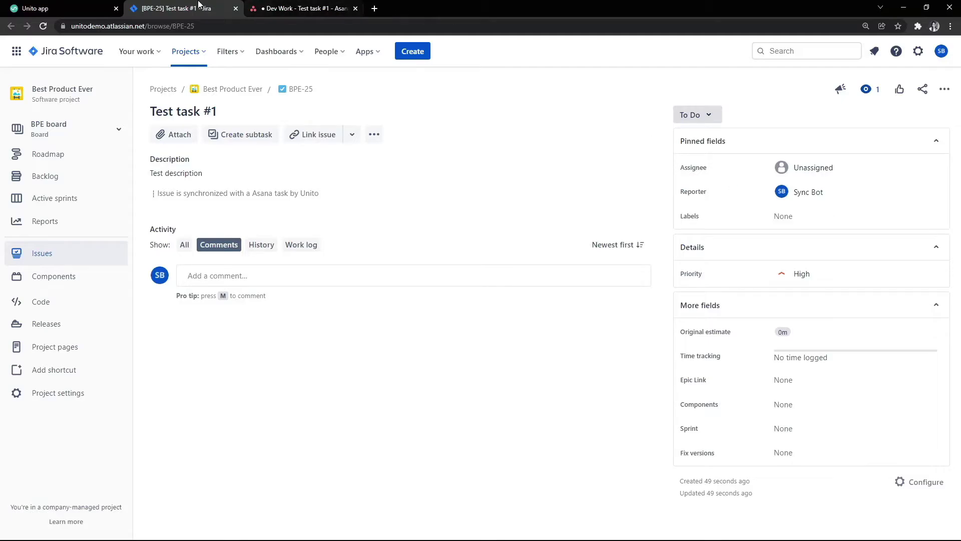
Compare Test task #1 in Asana with Jira's BPE-25, then go back to the Unito flow overview
left_click(273, 6)
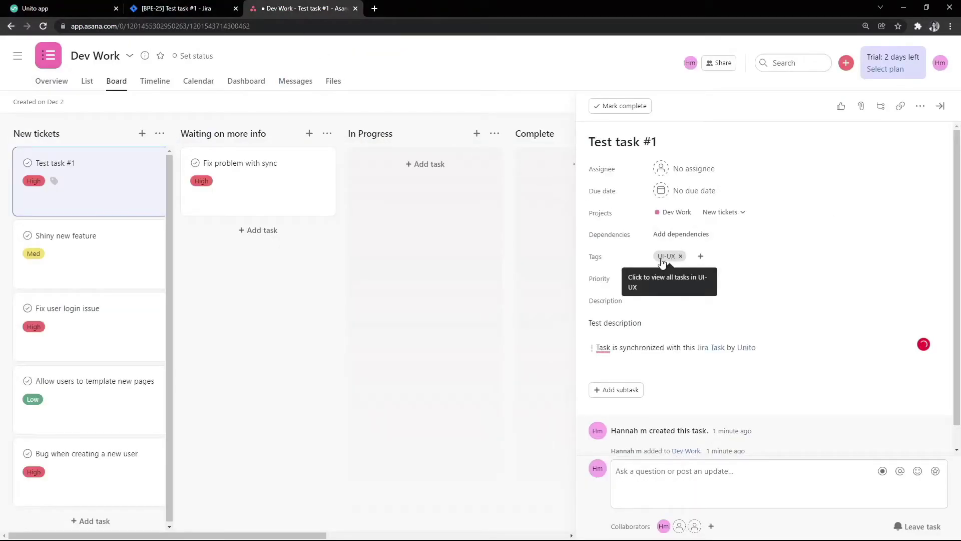
left_click(187, 8)
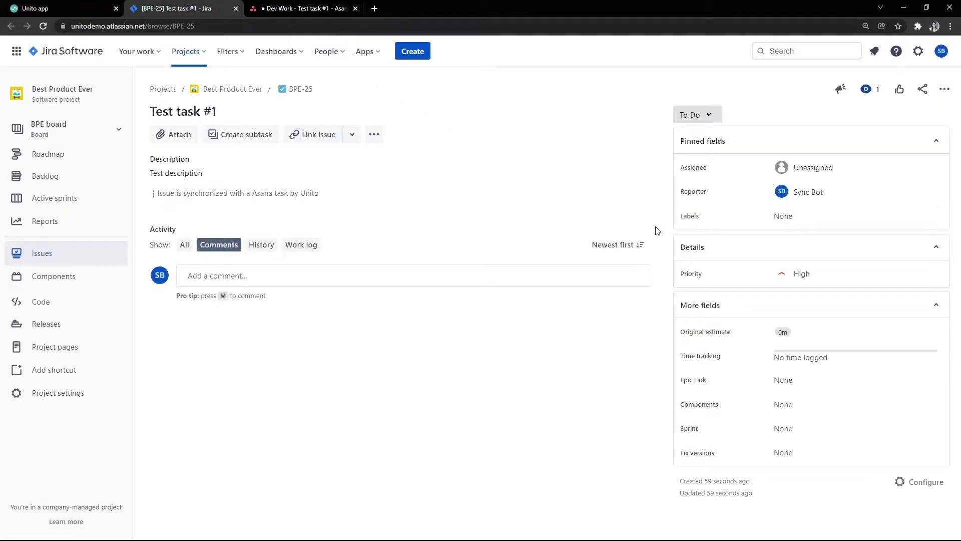
left_click(48, 6)
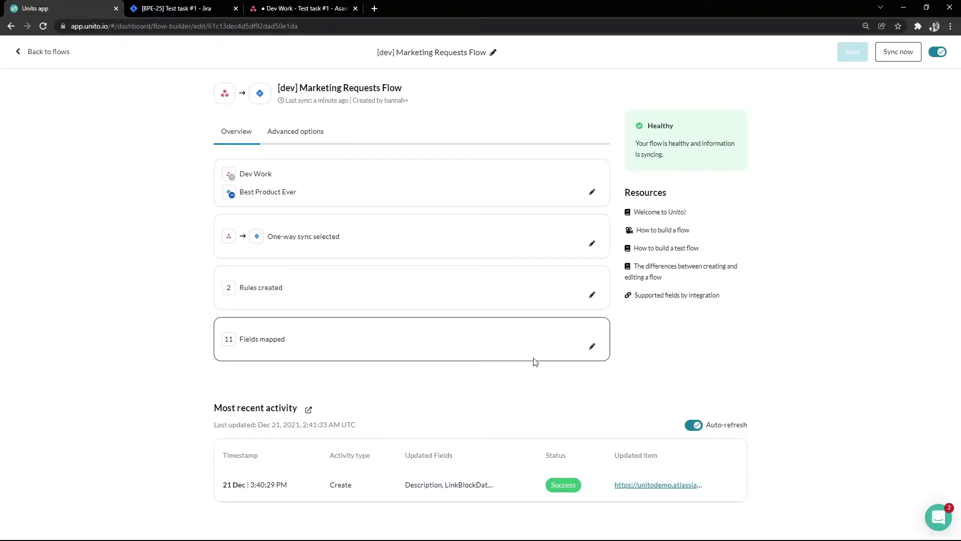
In the Tag → Label field mapping, pair the Asana tag UI-UX with the Jira label UI/UX
left_click(594, 347)
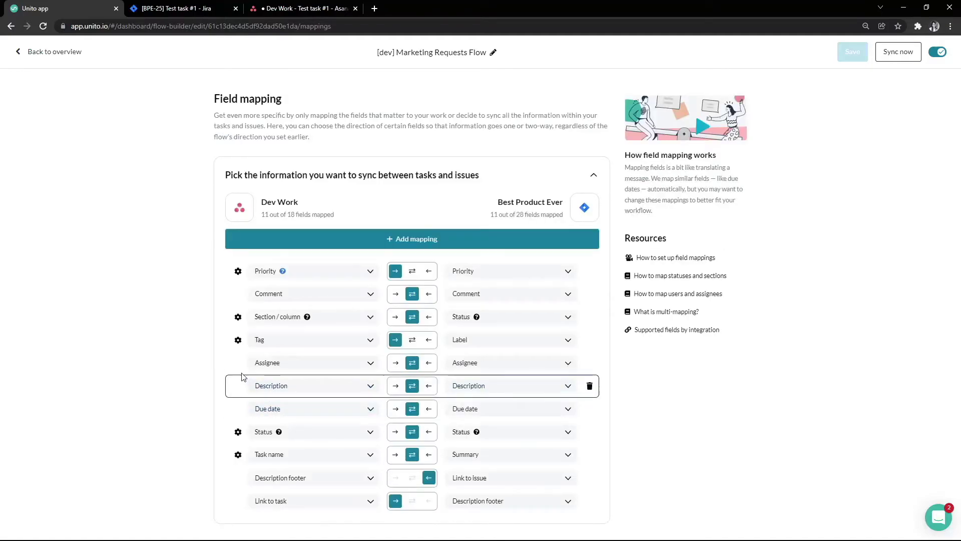
left_click(236, 341)
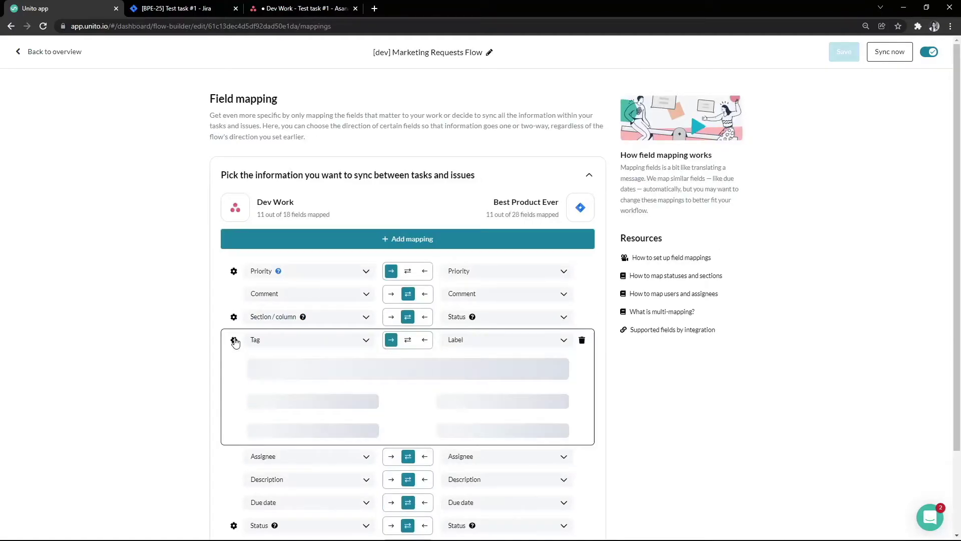
left_click(286, 376)
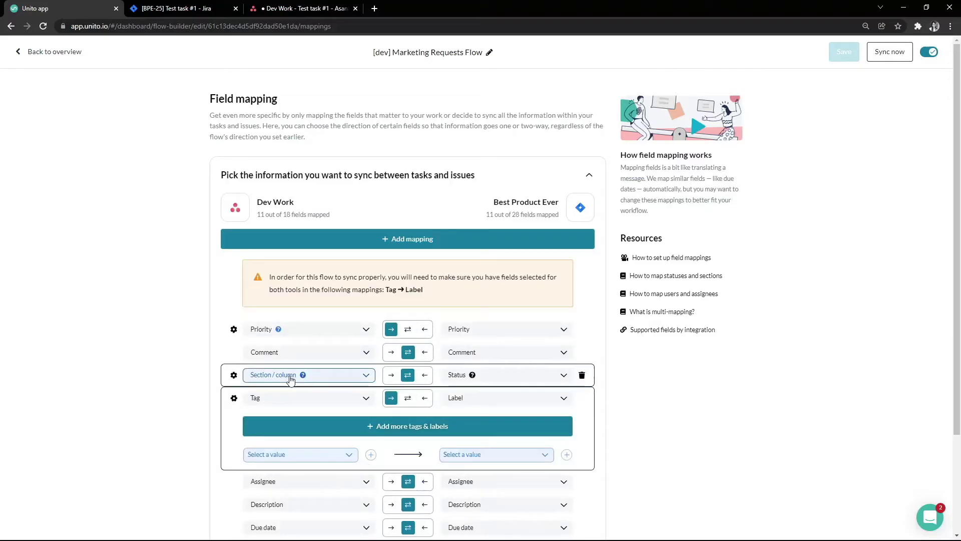
left_click(296, 454)
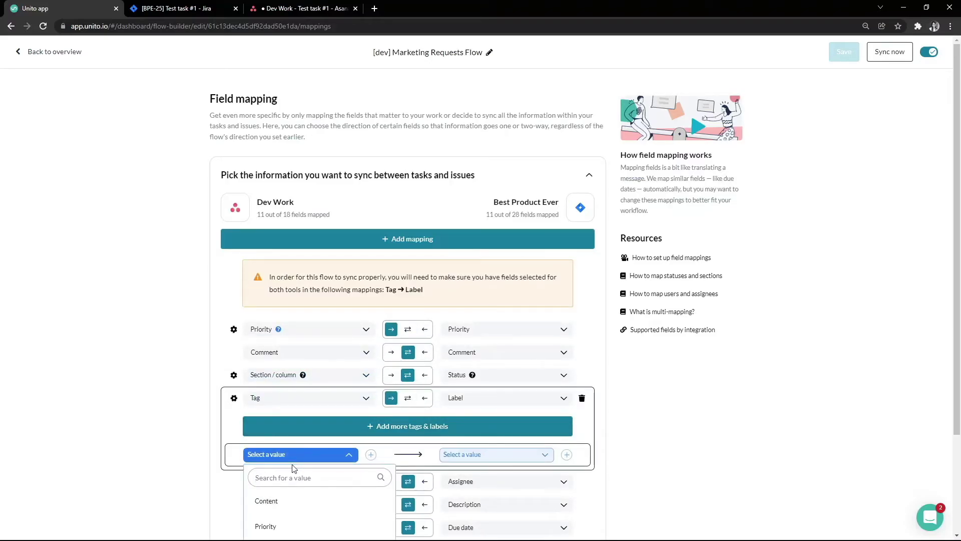
type("ui")
scroll(280, 481, "down", 1)
left_click(282, 451)
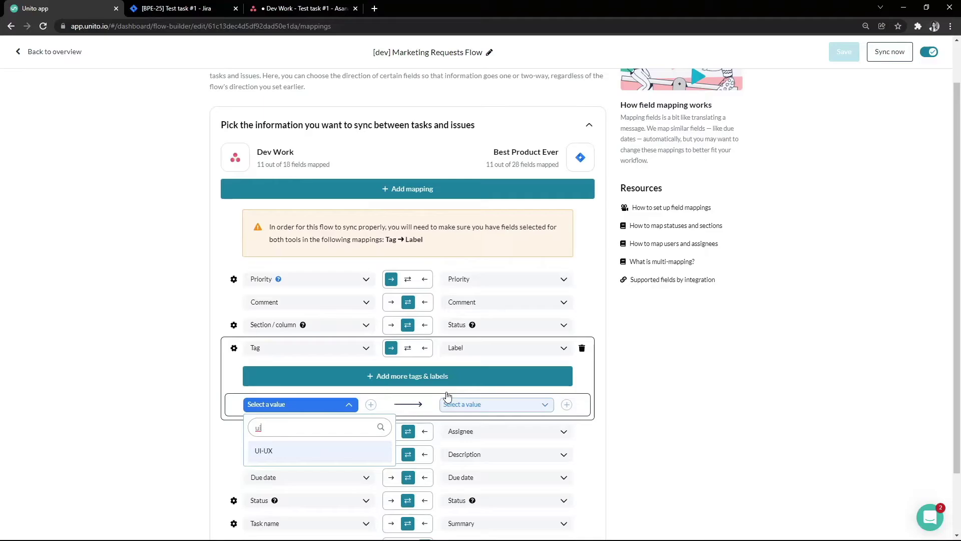
left_click(481, 407)
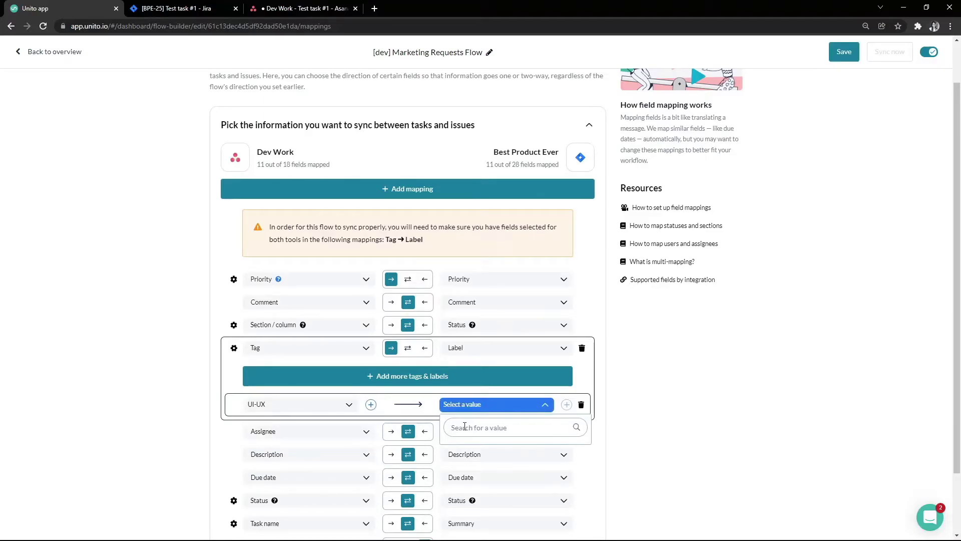
type("ui")
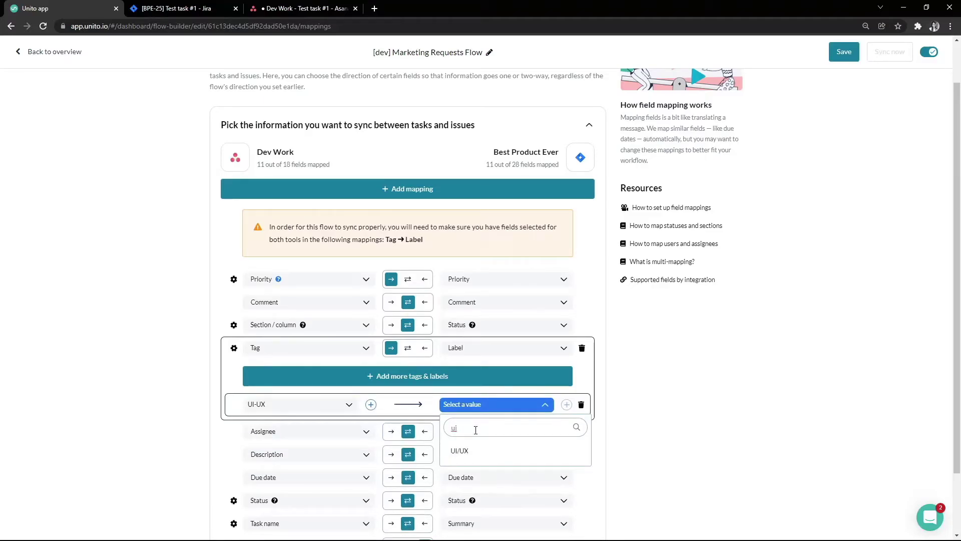
left_click(464, 452)
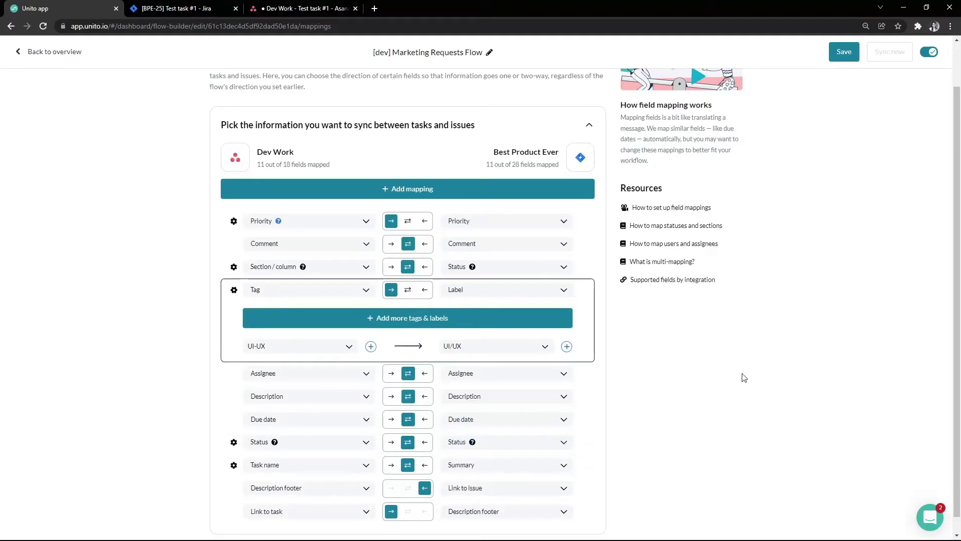
Save the mapping, applying changes to all historical tasks and issues, and sync
left_click(853, 52)
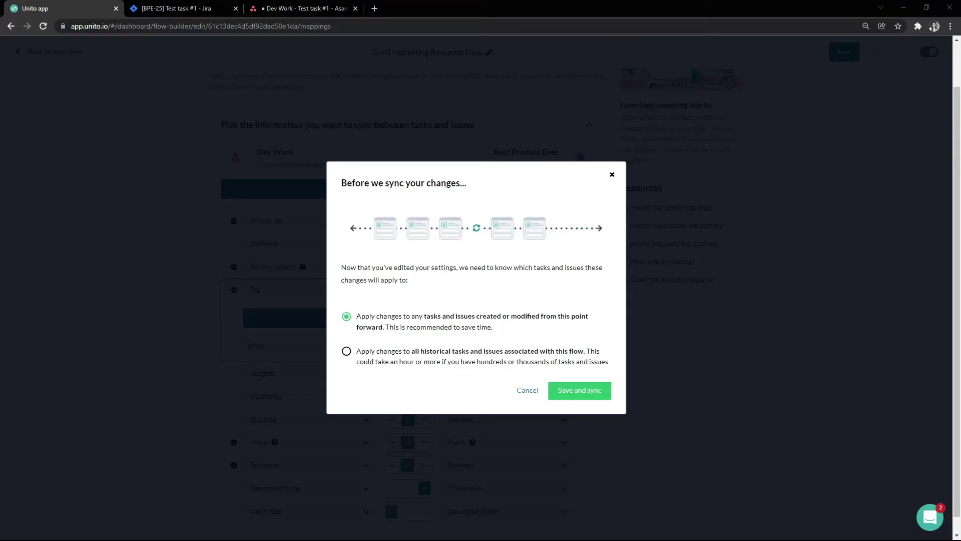
left_click(474, 361)
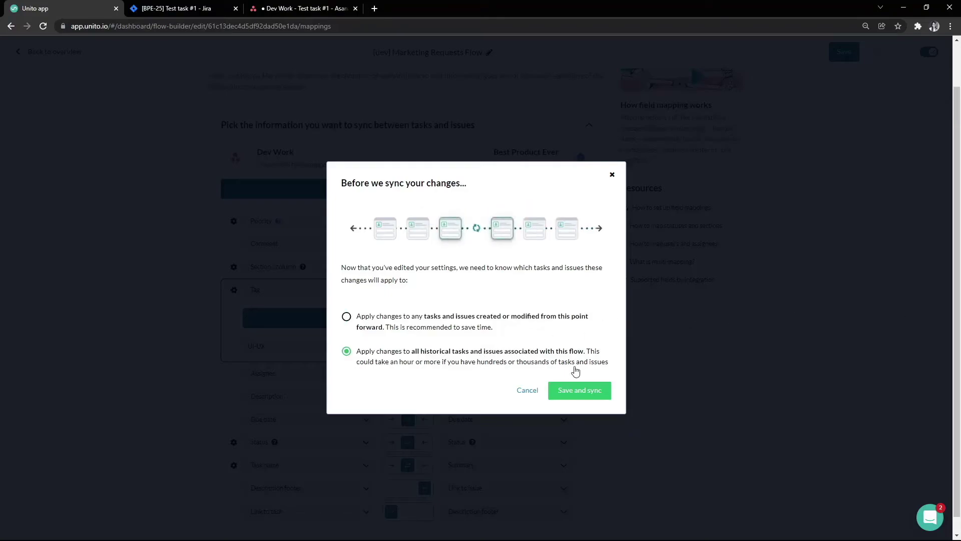
left_click(578, 390)
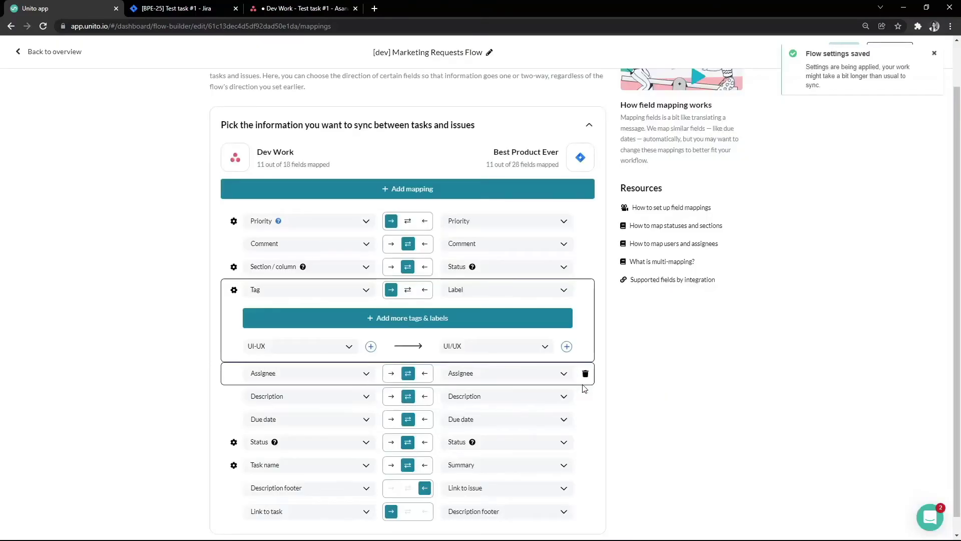
Review the two new Update entries in recent activity, then switch to Jira's BPE-25 issue
left_click(69, 51)
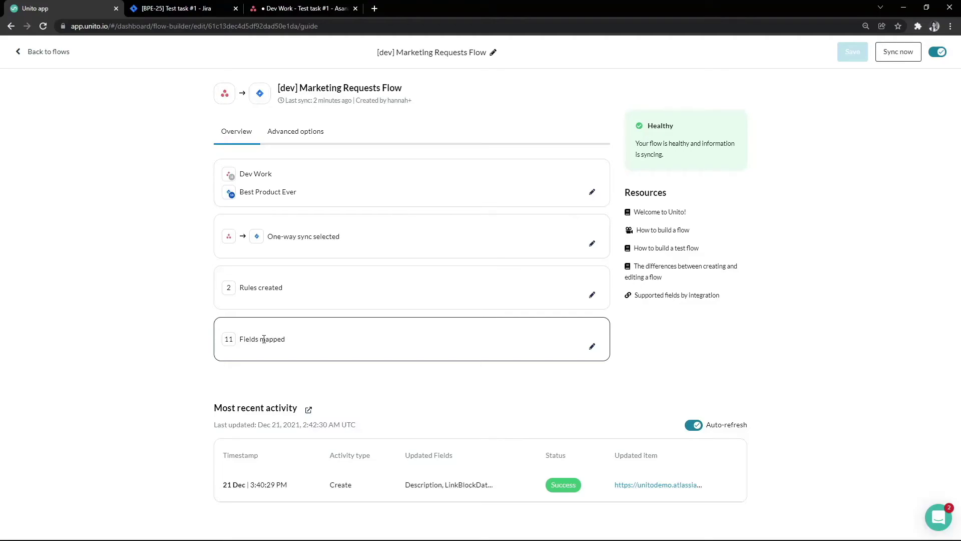
scroll(263, 339, "down", 1)
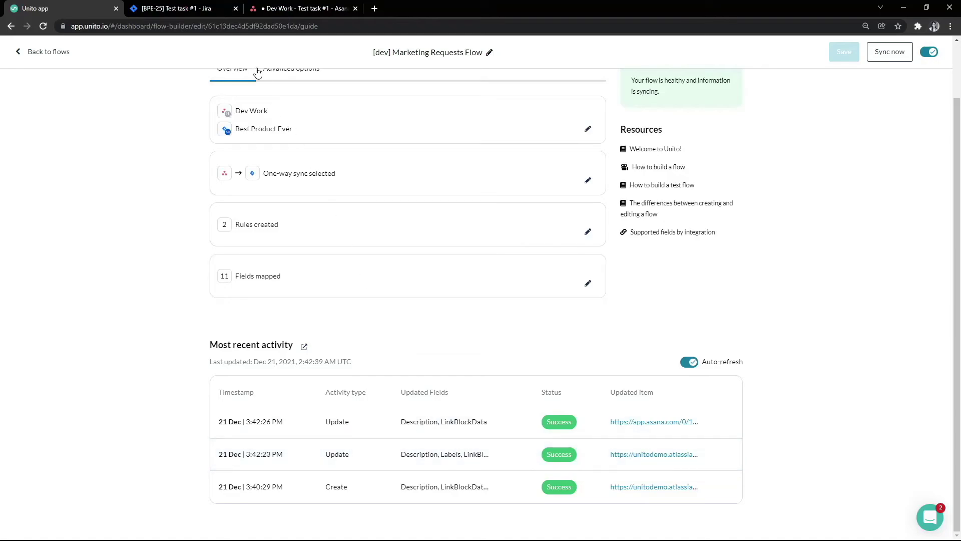
left_click(156, 9)
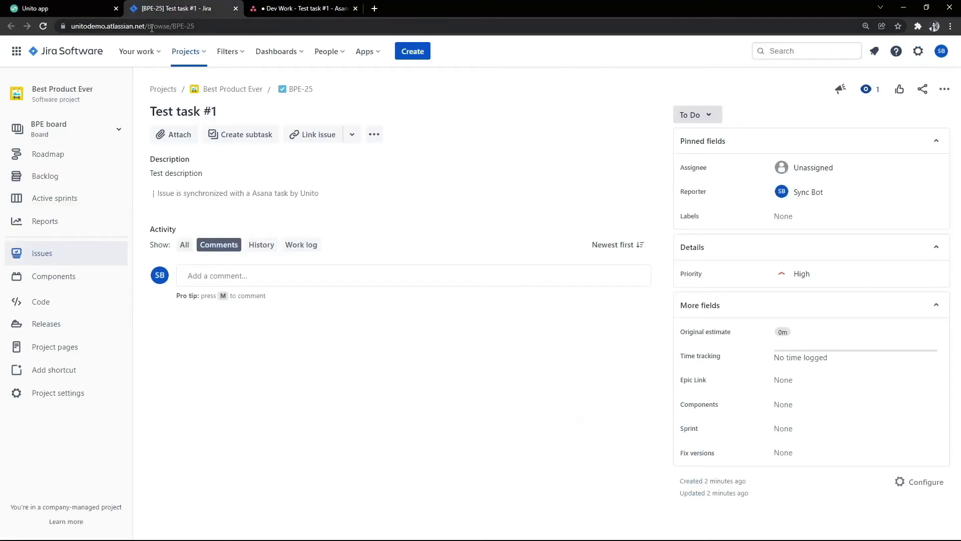
Reload BPE-25 to confirm its UI/UX label, then return to the Unito flow page
left_click(43, 26)
left_click(61, 6)
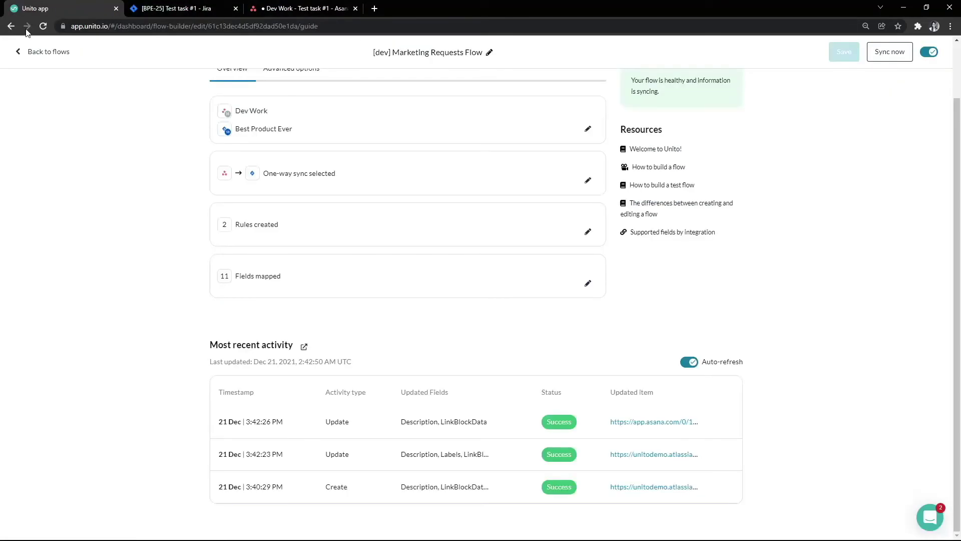
Go back to the flows list and open the actions menu for [dev] Marketing Requests Flow
left_click(23, 53)
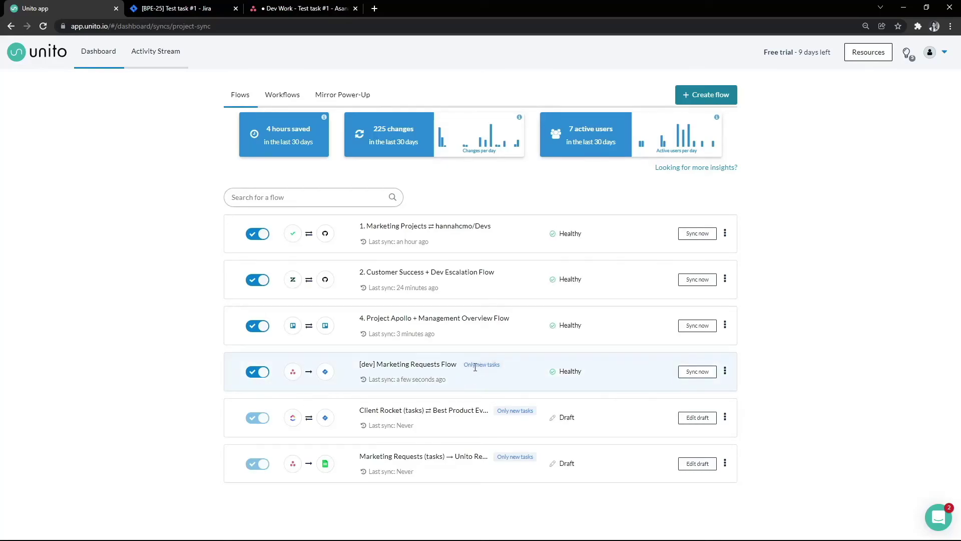
triple_click(491, 368)
left_click(729, 377)
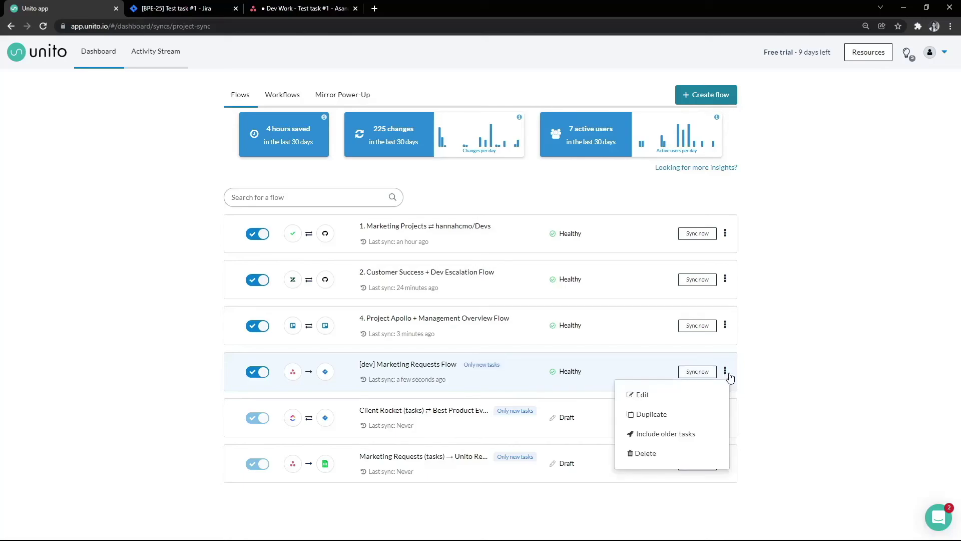